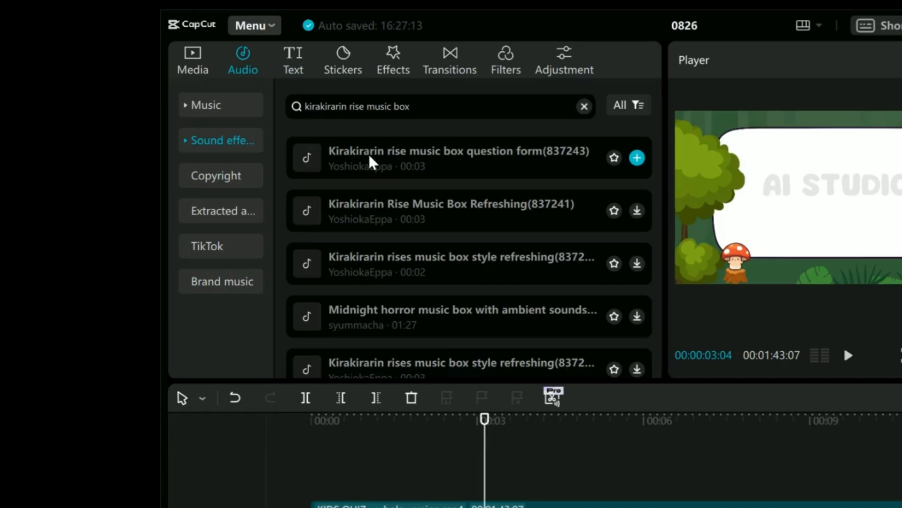
Place the Kirakirarin Rise Music Box Refreshing(837241) sound effect on the audio track at 00:00:03:04 and trim its end at 00:00:04:20
{"action": "left_click", "coordinate": [407, 212]}
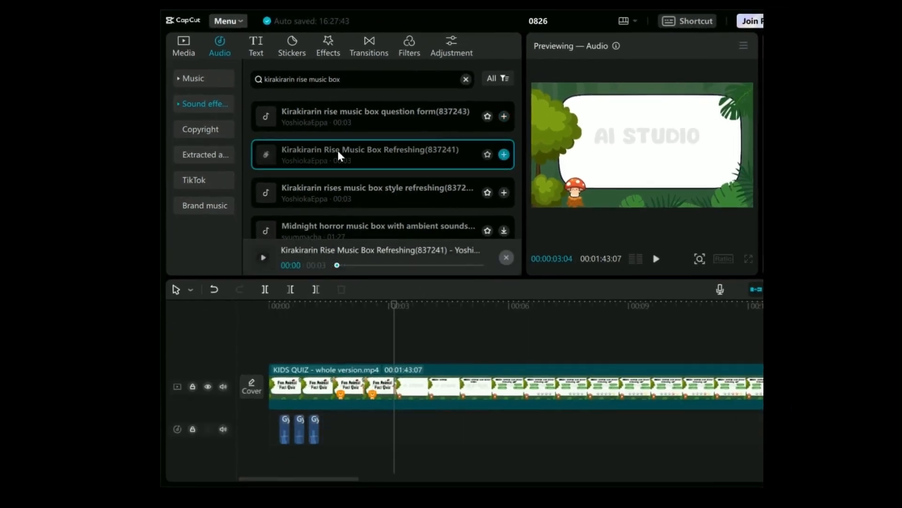
{"action": "left_click_drag", "start_coordinate": [339, 155], "coordinate": [400, 428]}
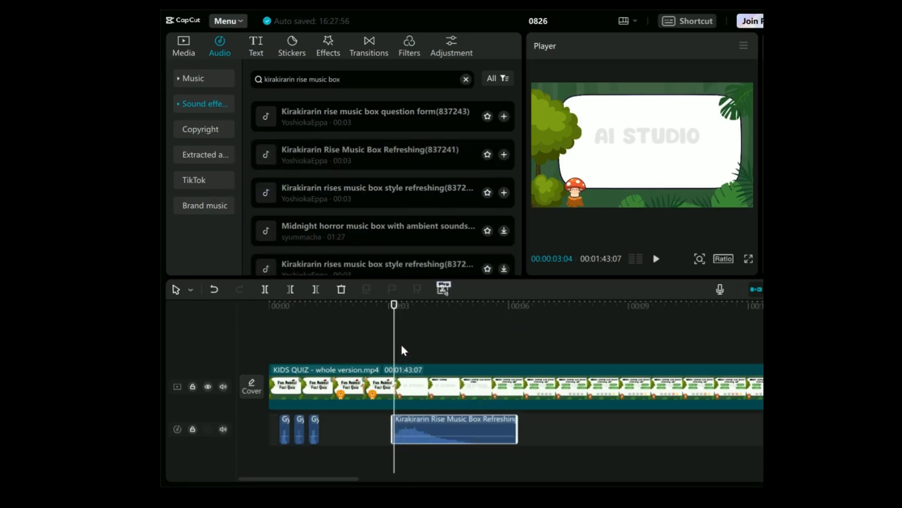
{"action": "key", "text": "space"}
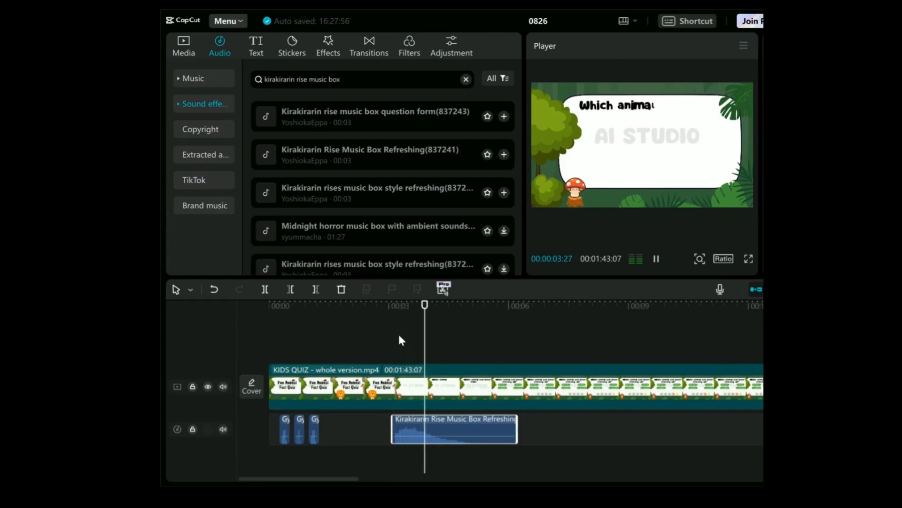
{"action": "key", "text": "space"}
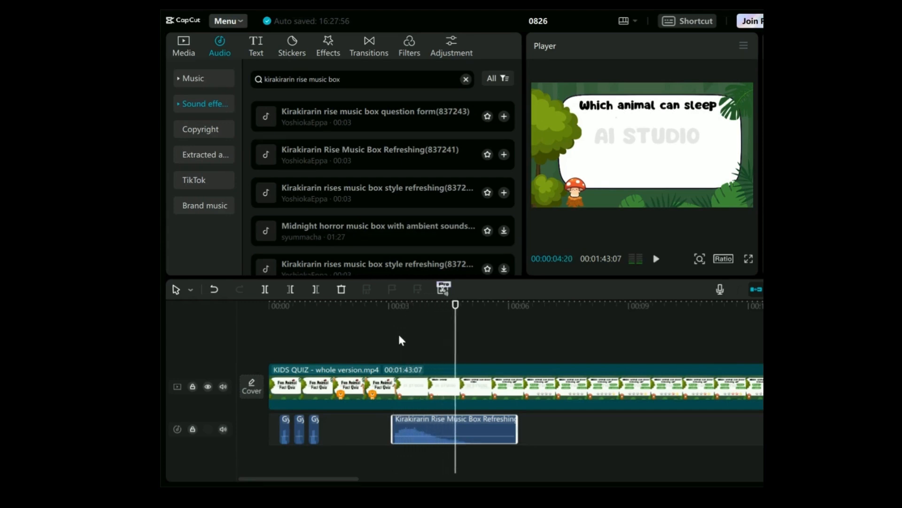
{"action": "left_click", "coordinate": [312, 291]}
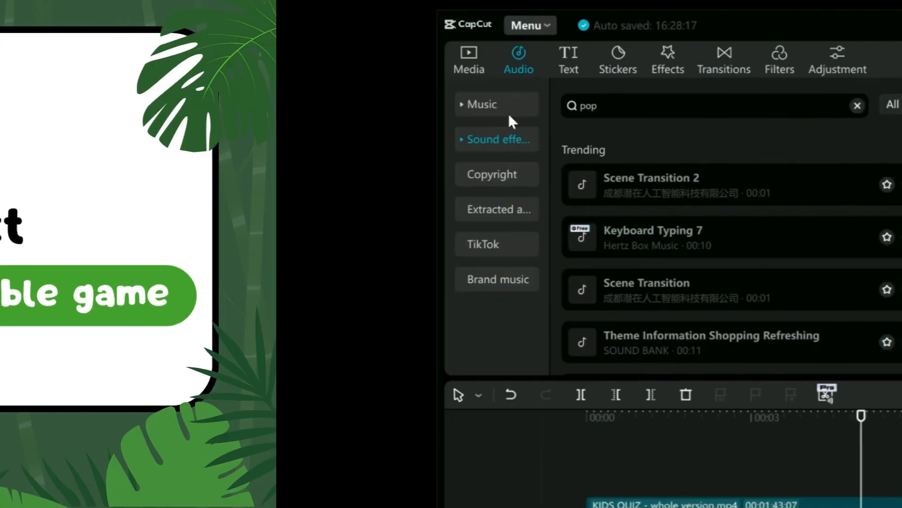
Search the sound effects for "pop and cute sound bubble game"
{"action": "type", "text": "and cut"}
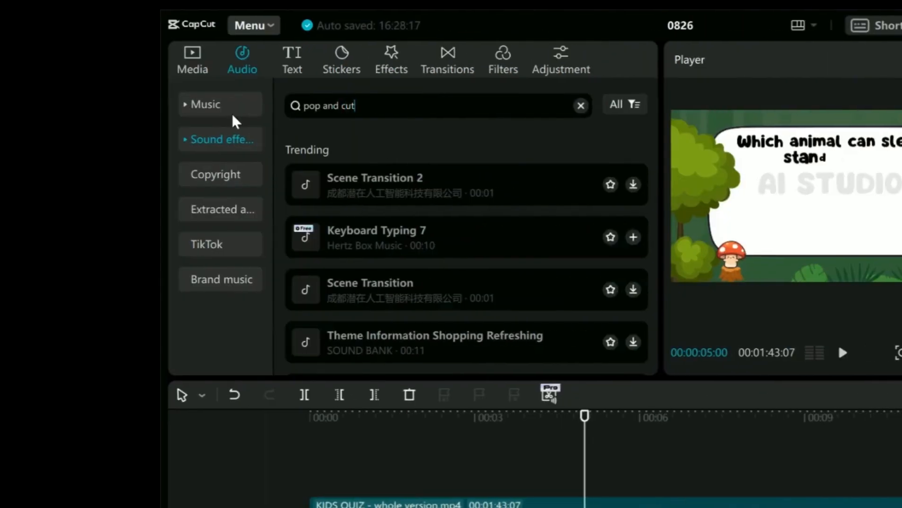
{"action": "type", "text": "e sound bubble ga"}
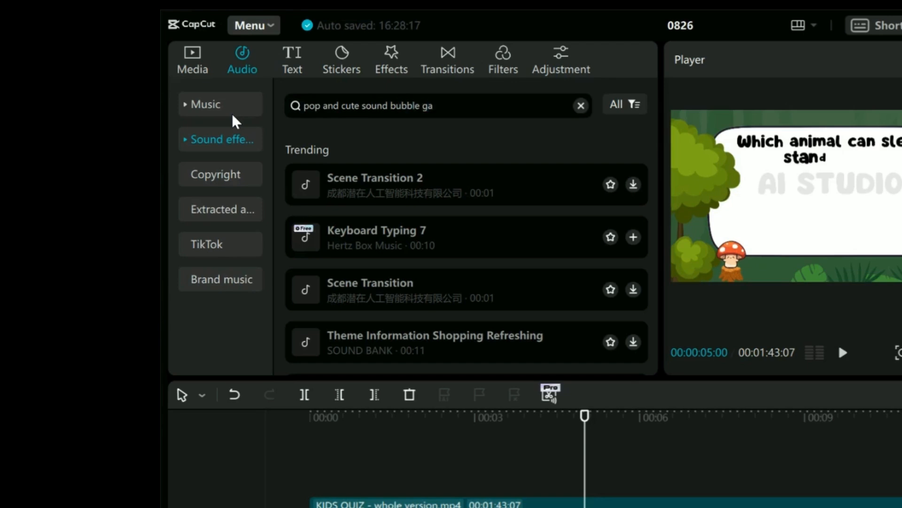
{"action": "type", "text": "me"}
{"action": "key", "text": "Return"}
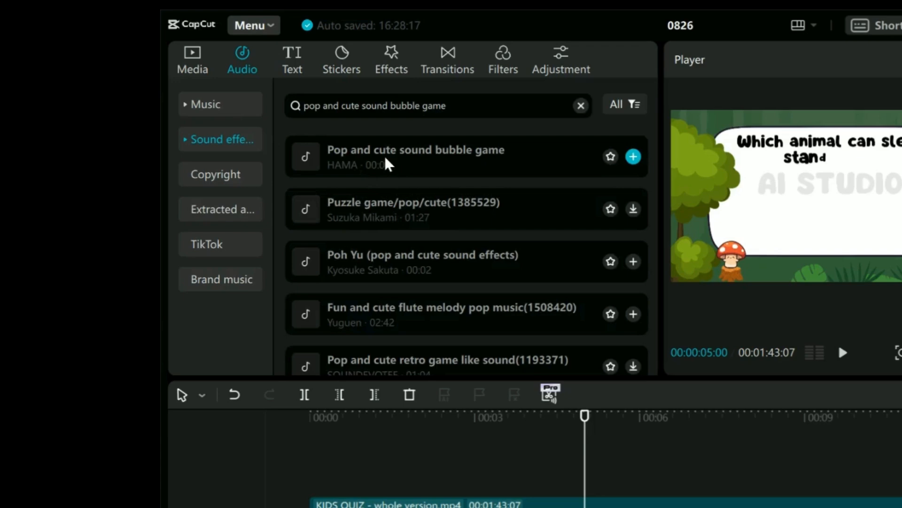
Place the Pop and cute sound bubble game effect on the audio track at 00:00:05:00 and trim its end at 00:00:05:10
{"action": "left_click", "coordinate": [387, 164]}
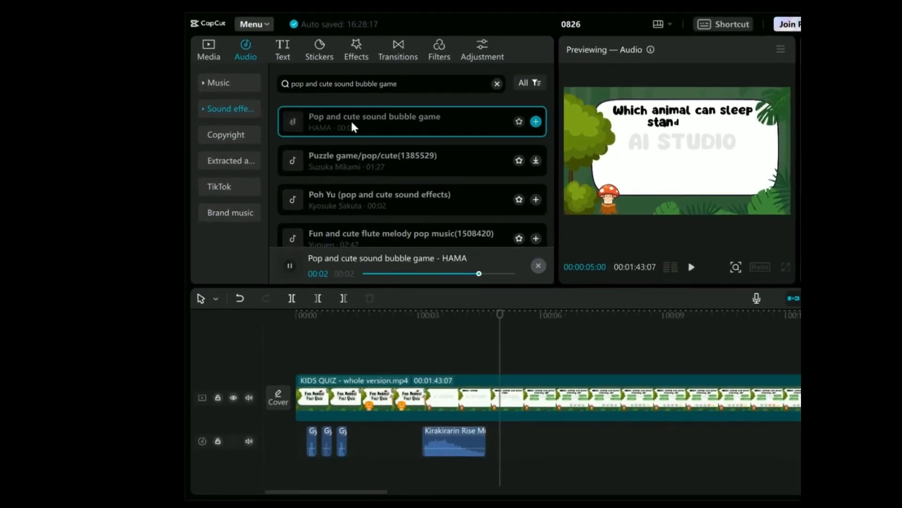
{"action": "left_click_drag", "start_coordinate": [353, 127], "coordinate": [502, 450]}
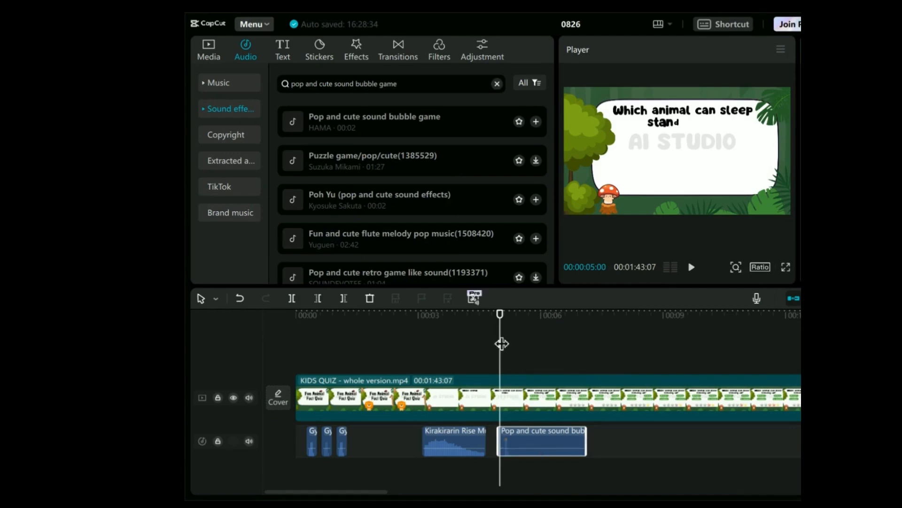
{"action": "left_click_drag", "start_coordinate": [507, 343], "coordinate": [516, 343]}
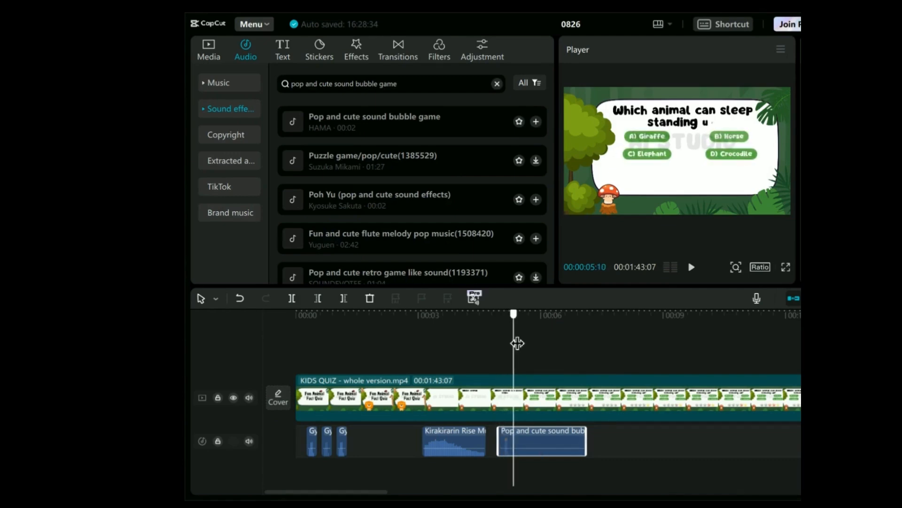
{"action": "key", "text": "space"}
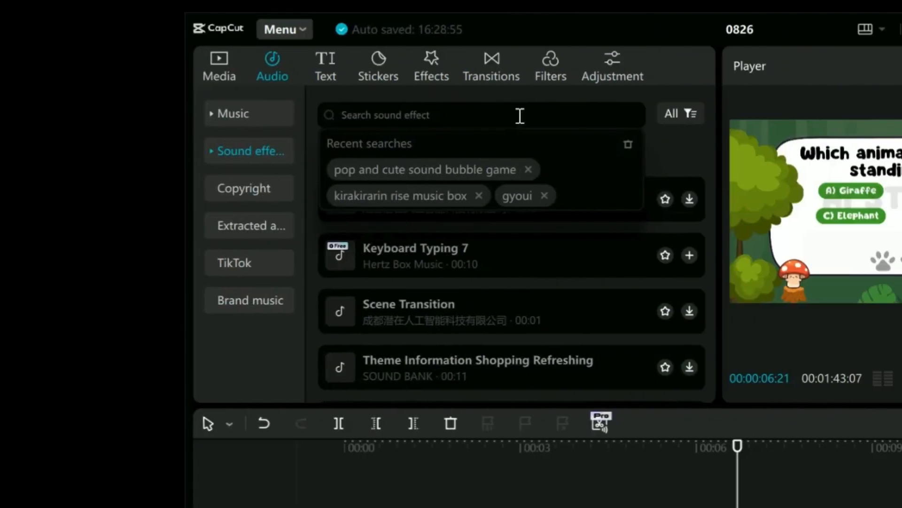
Search the sound effects for "thinking time 1" and add the 14-second Thinking time 1 effect to the audio track at 00:00:06:21
{"action": "type", "text": "think"}
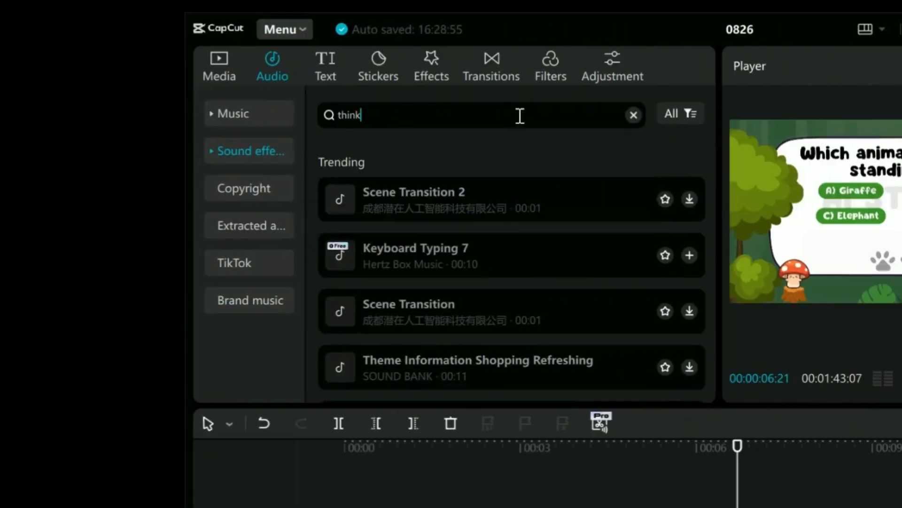
{"action": "type", "text": "ing time 1"}
{"action": "key", "text": "Return"}
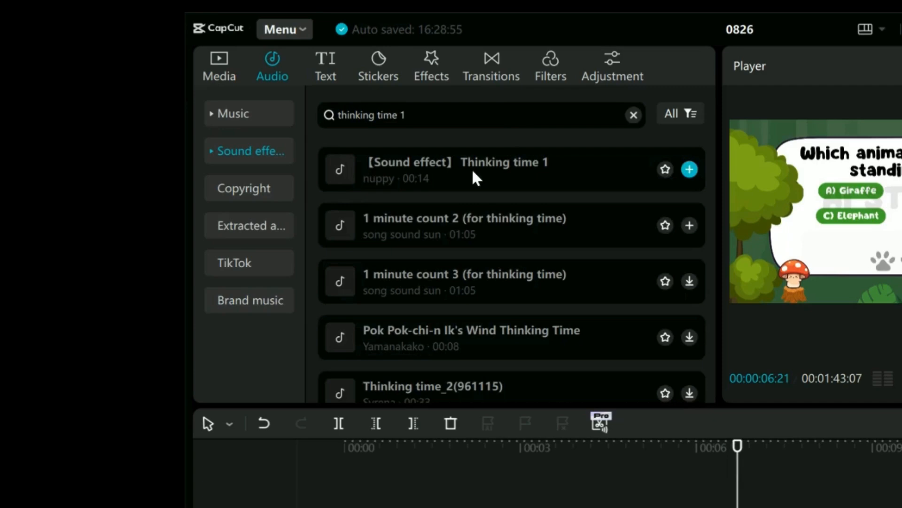
{"action": "left_click", "coordinate": [472, 169]}
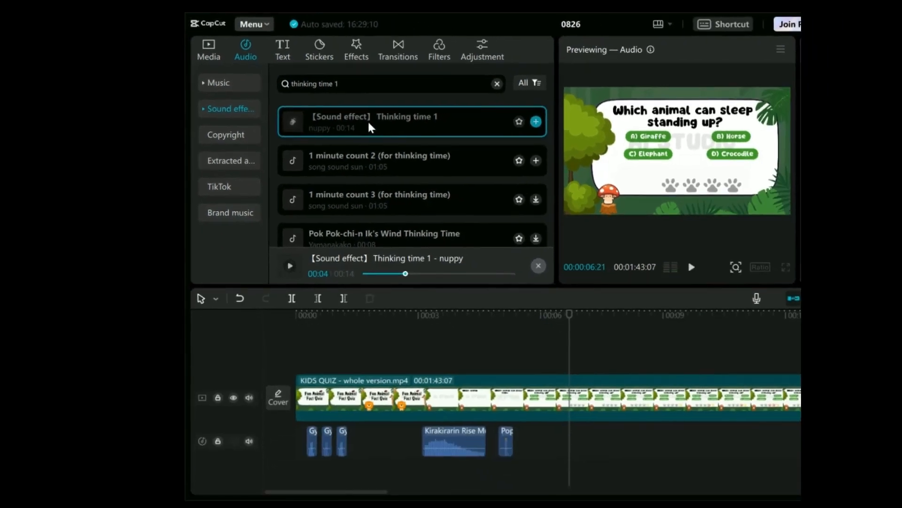
{"action": "left_click", "coordinate": [690, 169]}
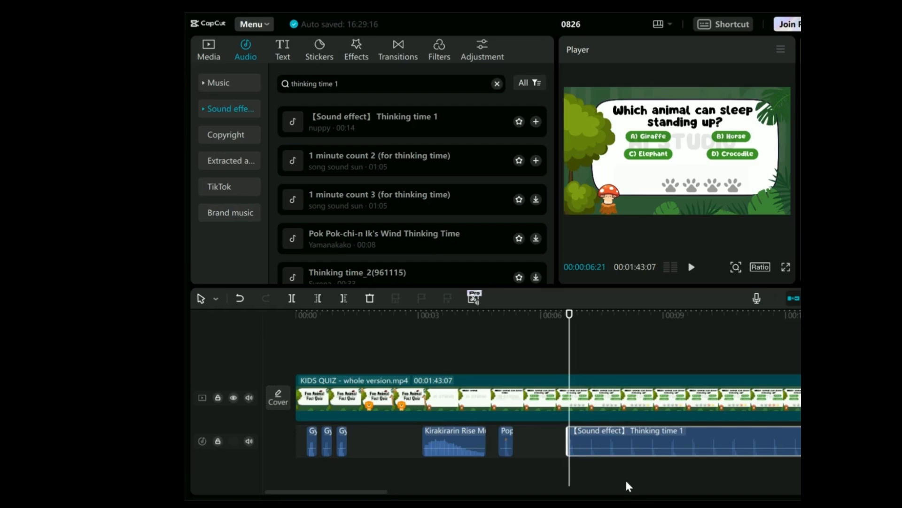
Play through the paw countdown and trim the end of the Thinking time 1 clip at 00:00:14:28
{"action": "key", "text": "space"}
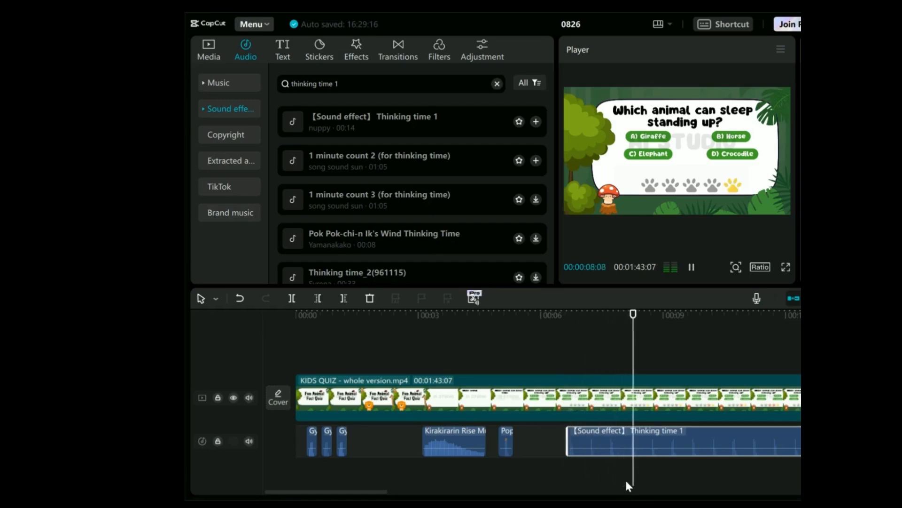
{"action": "key", "text": "space"}
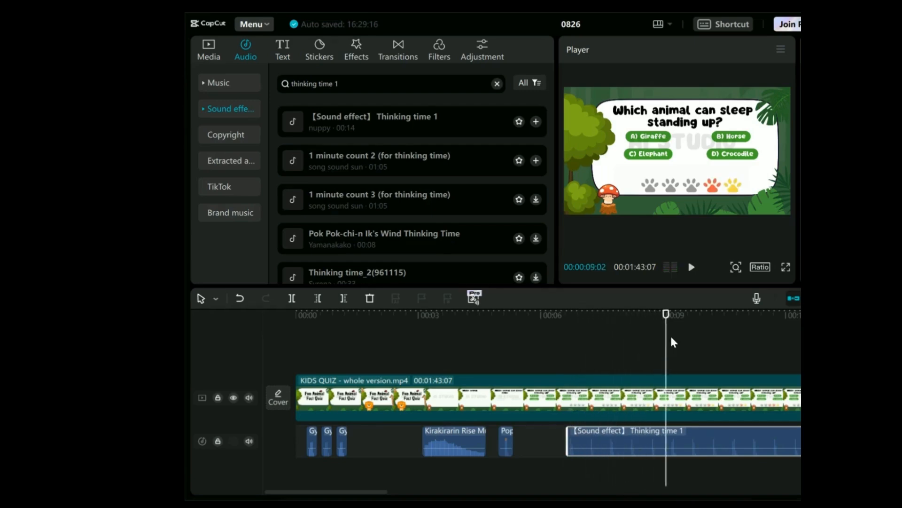
{"action": "key", "text": "space"}
{"action": "key", "text": "space"}
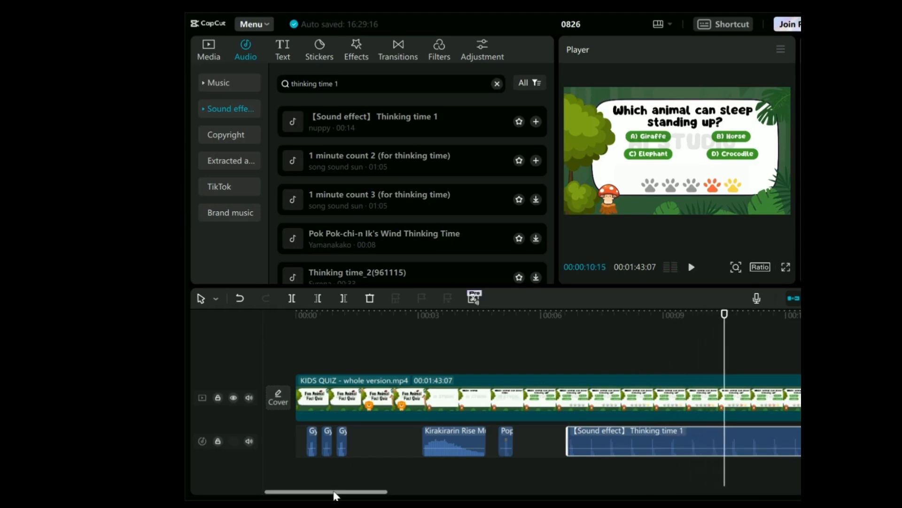
{"action": "left_click_drag", "start_coordinate": [335, 494], "coordinate": [379, 496]}
{"action": "key", "text": "space"}
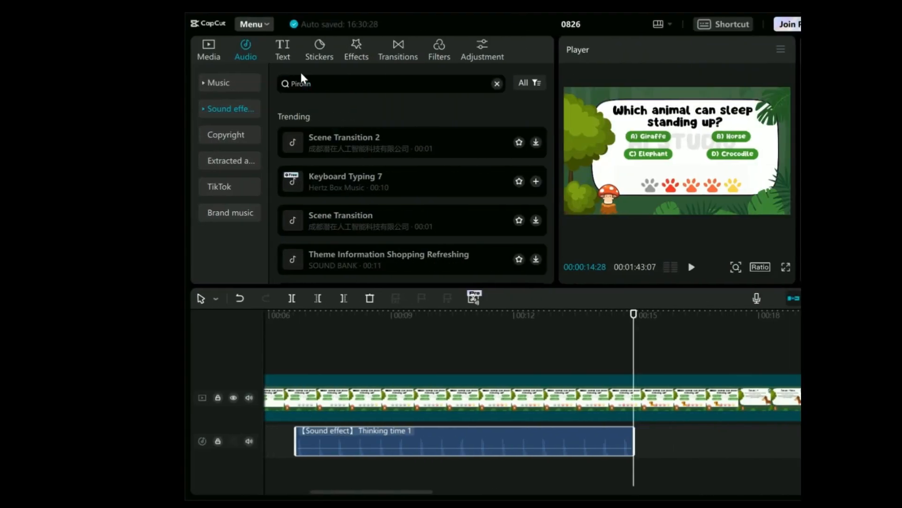
Search for "Pirolin", then place Pirolin (Start / Clear / Decision sound) directly after the Thinking time 1 clip at 00:00:14:28 and play it
{"action": "key", "text": "Return"}
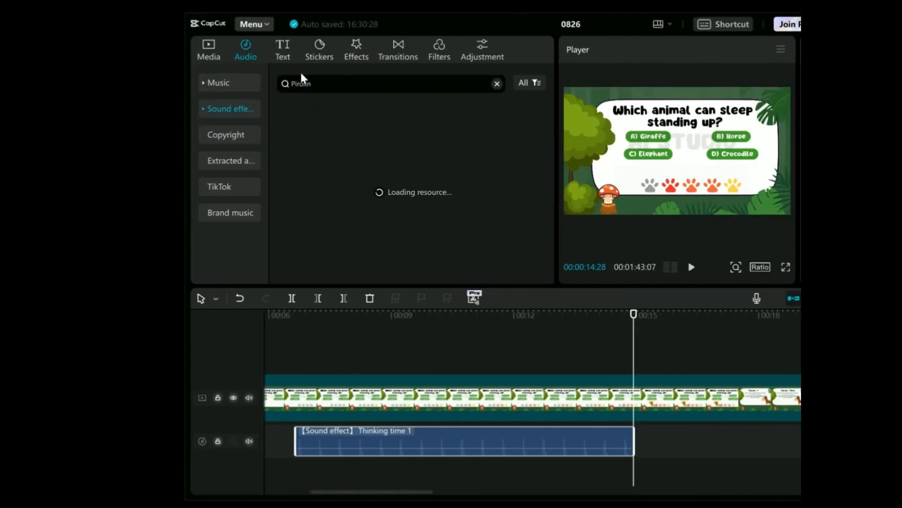
{"action": "left_click", "coordinate": [322, 123]}
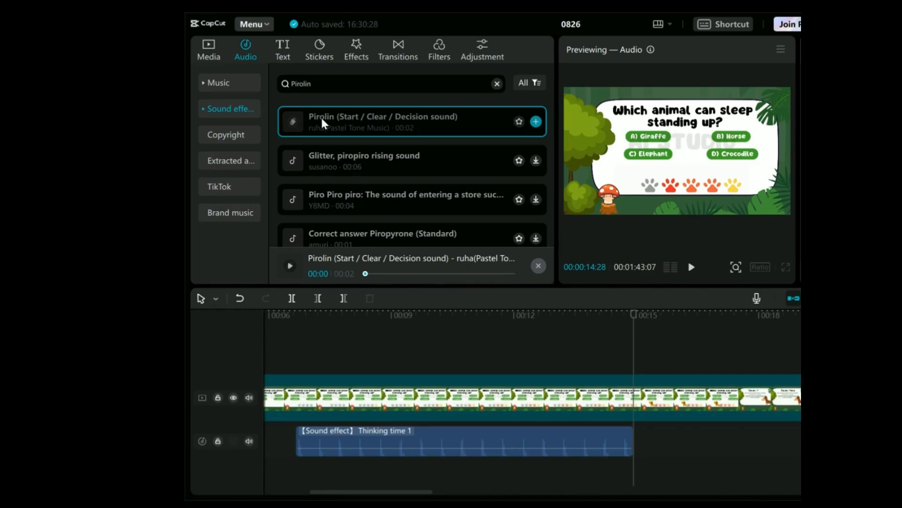
{"action": "left_click_drag", "start_coordinate": [323, 123], "coordinate": [635, 442]}
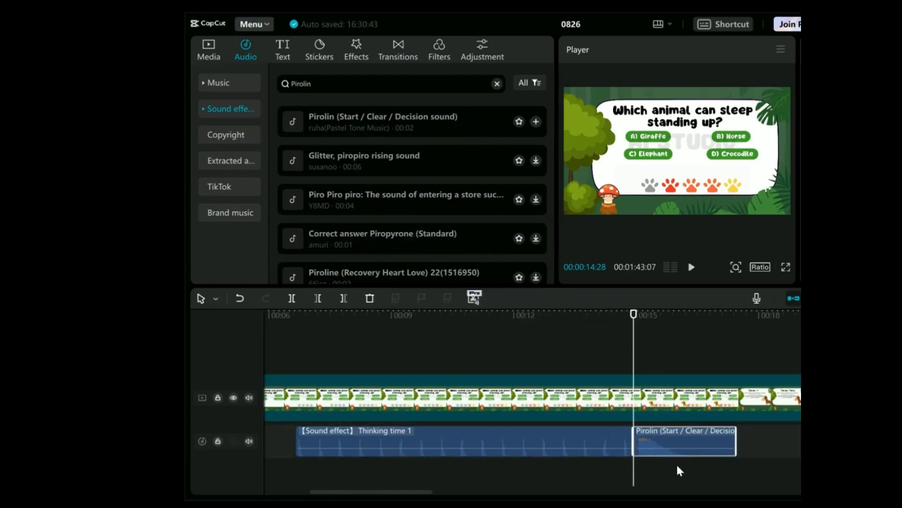
{"action": "key", "text": "space"}
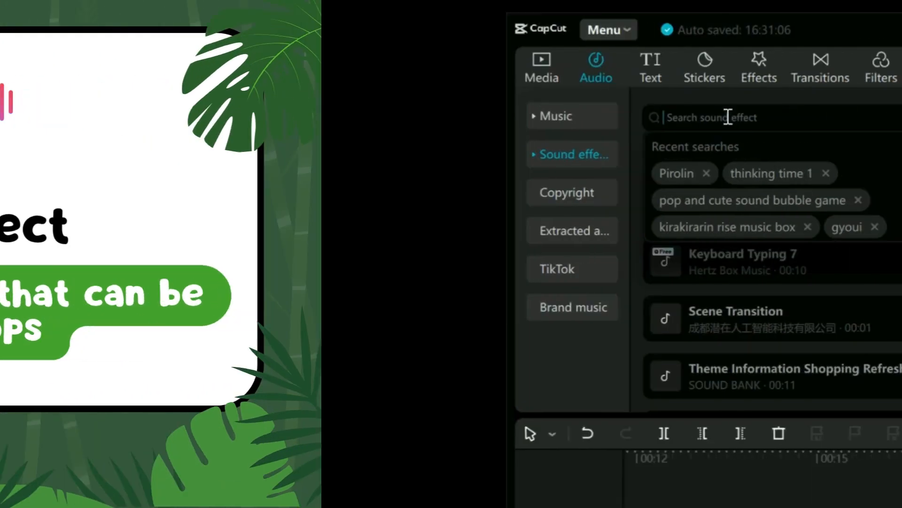
Search for "cute accent sounds that can be used in telops" and place the second result on the audio track at 00:00:17:01
{"action": "type", "text": "cute accent"}
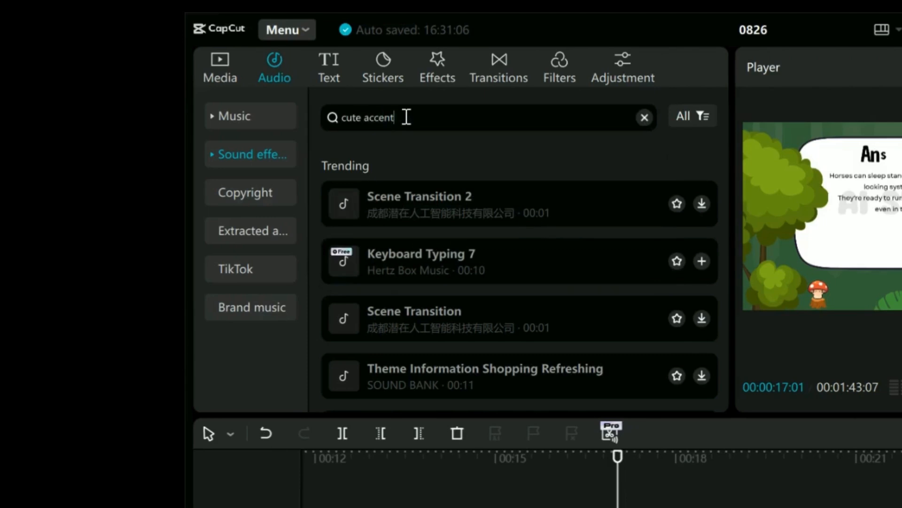
{"action": "type", "text": " sounds that can be used in telops"}
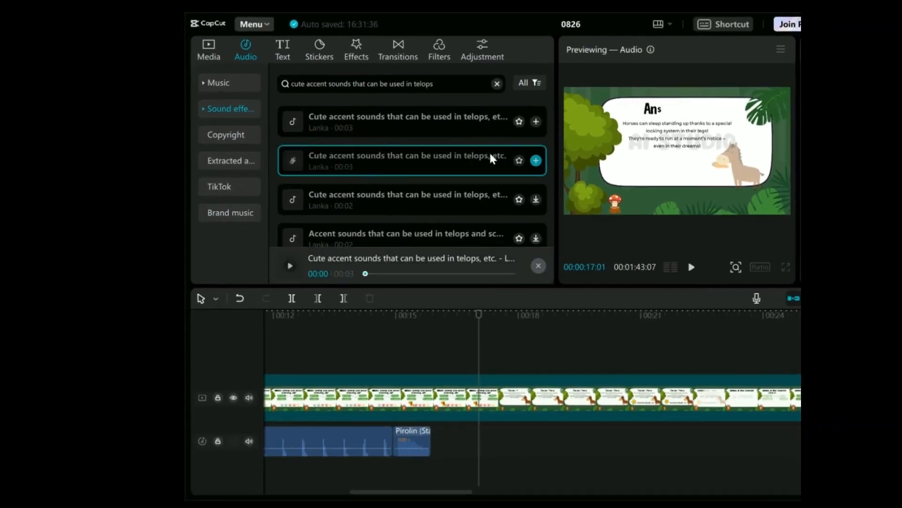
{"action": "left_click_drag", "start_coordinate": [337, 159], "coordinate": [480, 438]}
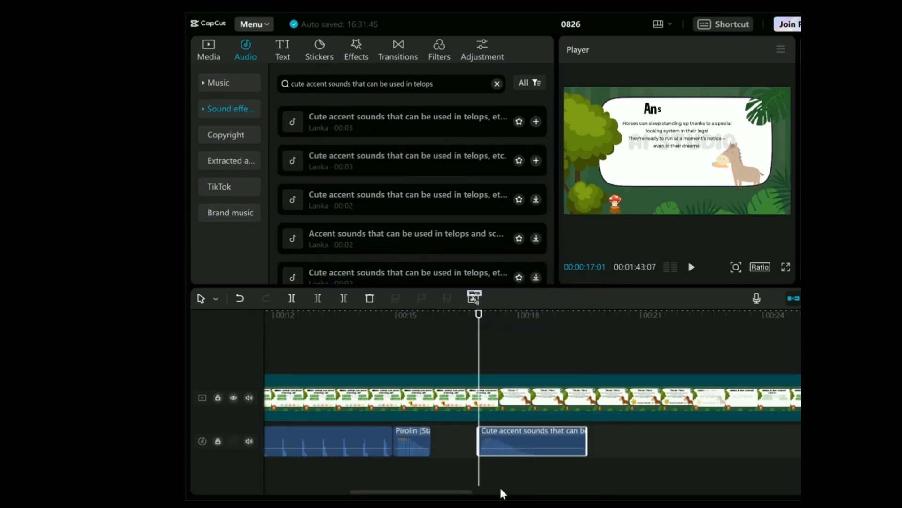
Play the cute accent sound over the answer reveal and trim the clip's end at about 00:00:18:10
{"action": "key", "text": "space"}
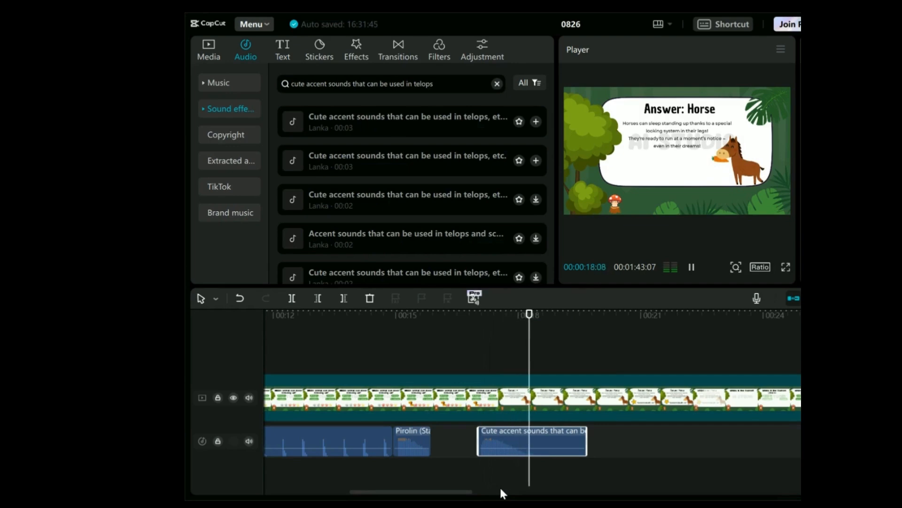
{"action": "key", "text": "space"}
{"action": "left_click", "coordinate": [344, 298]}
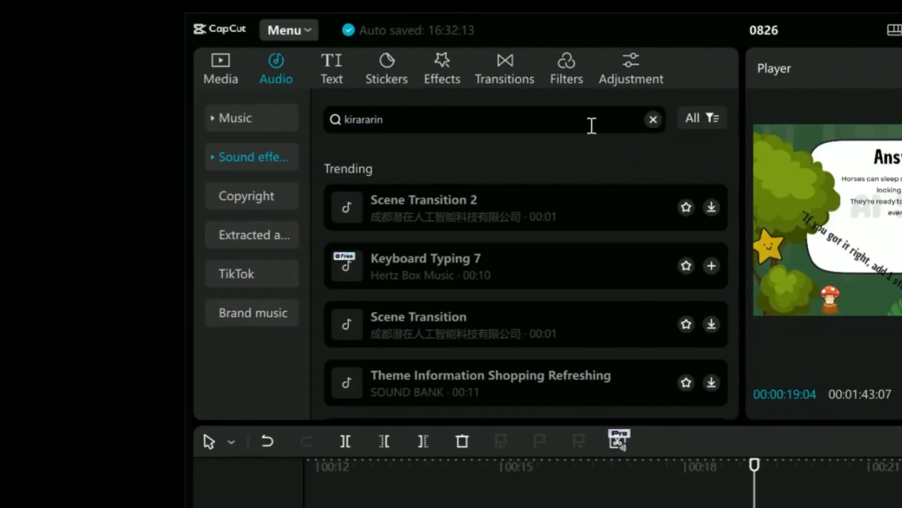
Search the sound effects for "kirararin glitter star magic 1"
{"action": "type", "text": "litter star magic"}
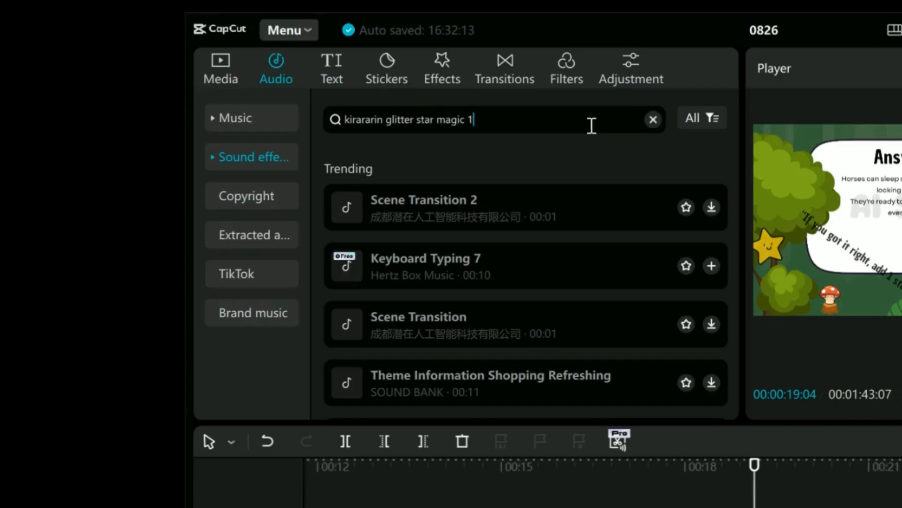
{"action": "type", "text": " 1"}
{"action": "key", "text": "Return"}
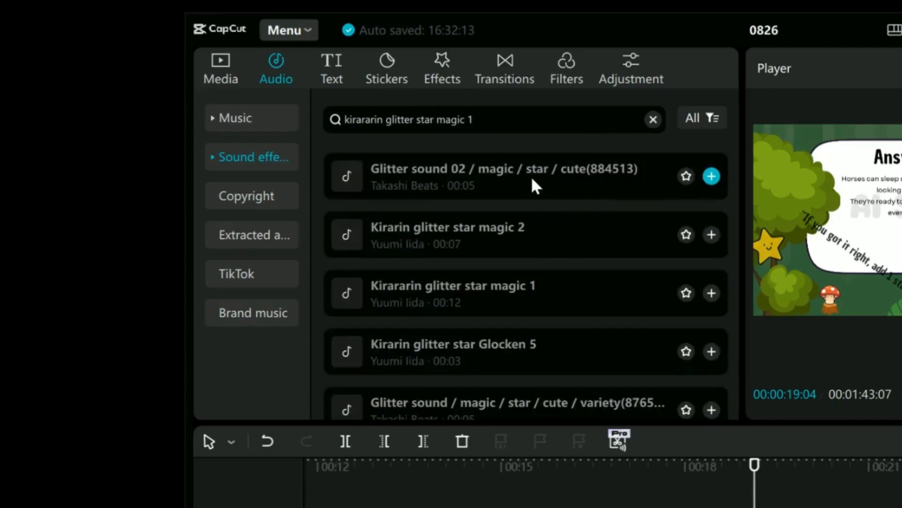
Place the Kirararin glitter star magic 1 effect on the audio track at 00:00:19:04, where the star enters, and play it
{"action": "left_click", "coordinate": [546, 289]}
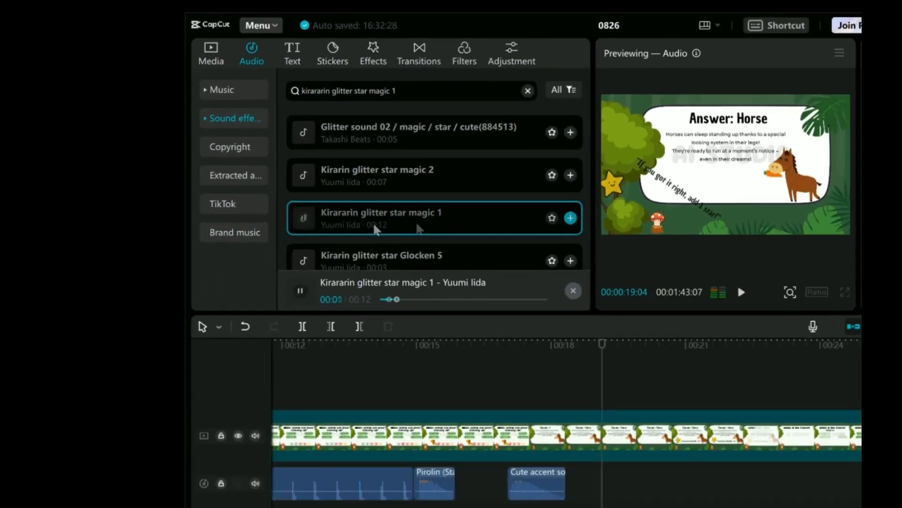
{"action": "left_click_drag", "start_coordinate": [445, 300], "coordinate": [423, 320]}
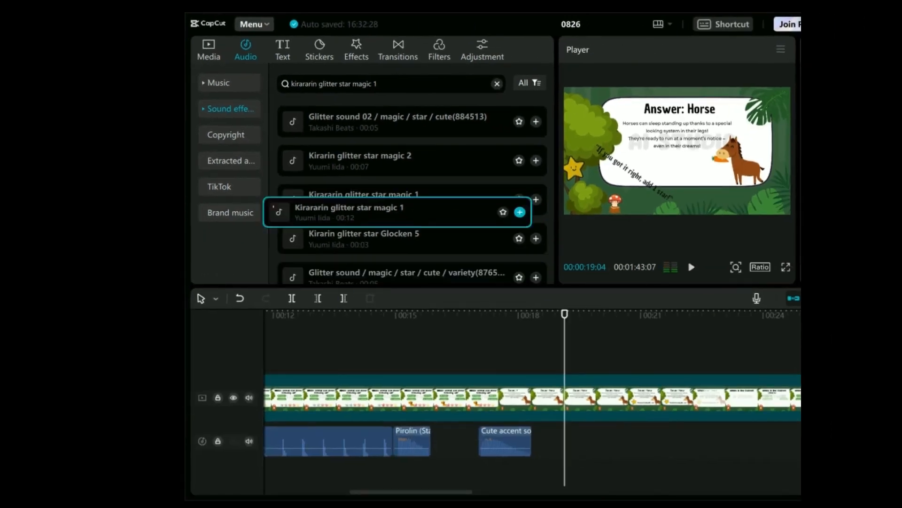
{"action": "left_click_drag", "start_coordinate": [520, 212], "coordinate": [564, 448]}
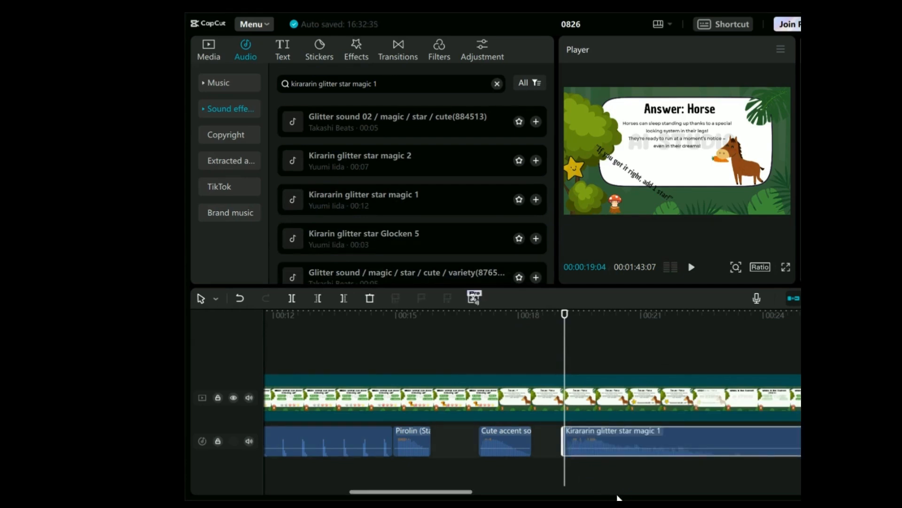
{"action": "key", "text": "space"}
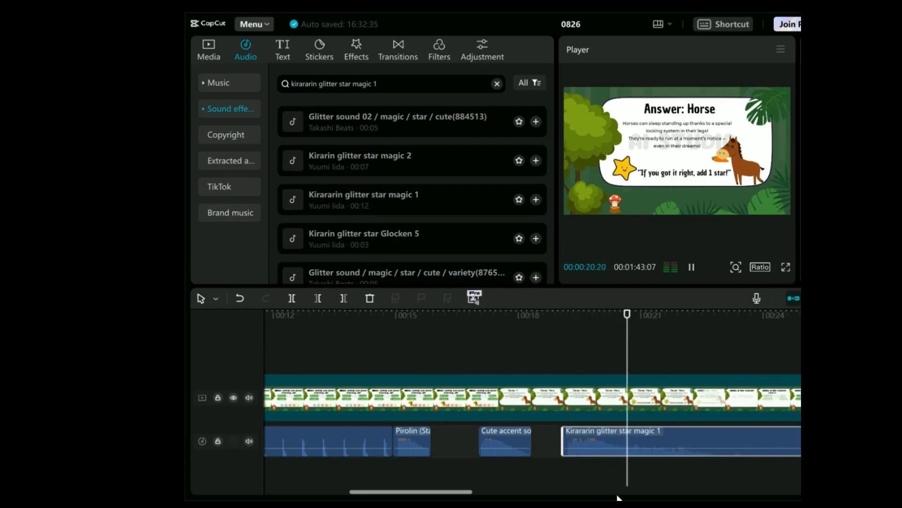
Trim the end of the Kirararin glitter star magic 1 clip at 00:00:22:01 and play back the answer scene with its sound effects
{"action": "key", "text": "space"}
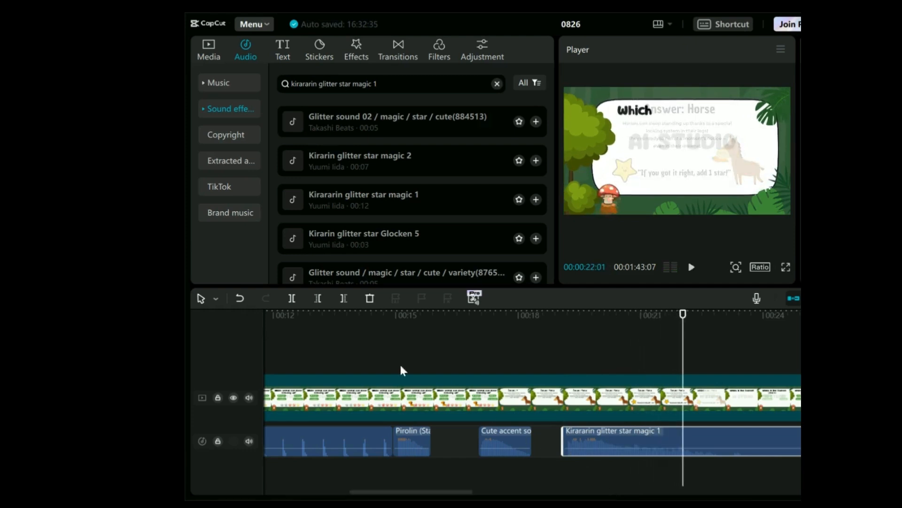
{"action": "left_click", "coordinate": [347, 301]}
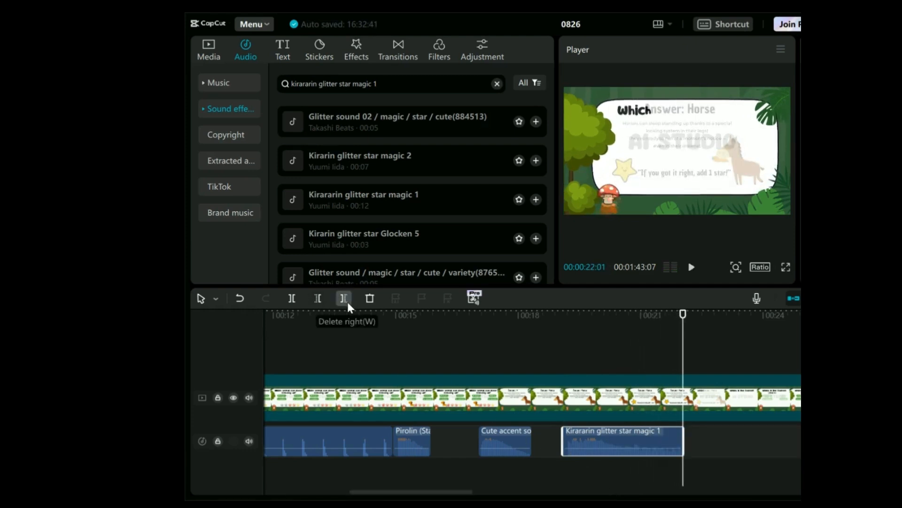
{"action": "key", "text": "space"}
{"action": "key", "text": "space"}
{"action": "left_click_drag", "start_coordinate": [703, 357], "coordinate": [526, 382]}
{"action": "key", "text": "space"}
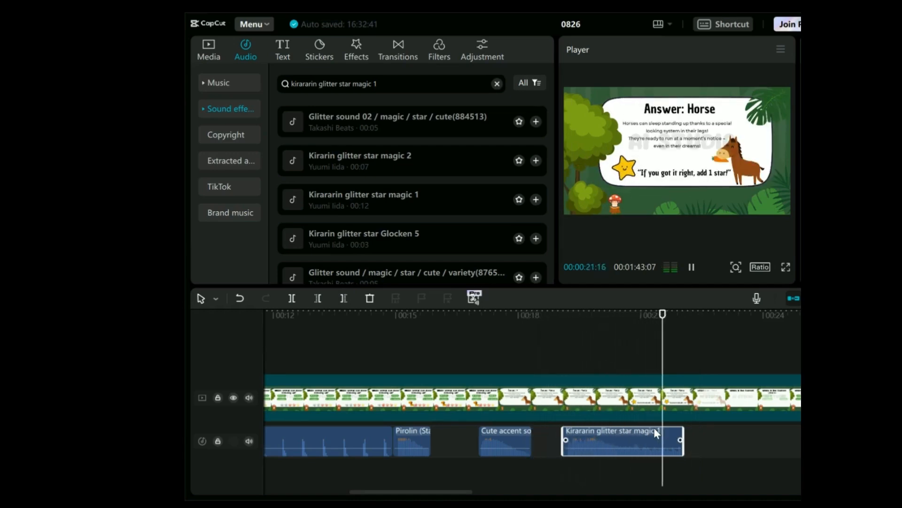
{"action": "key", "text": "space"}
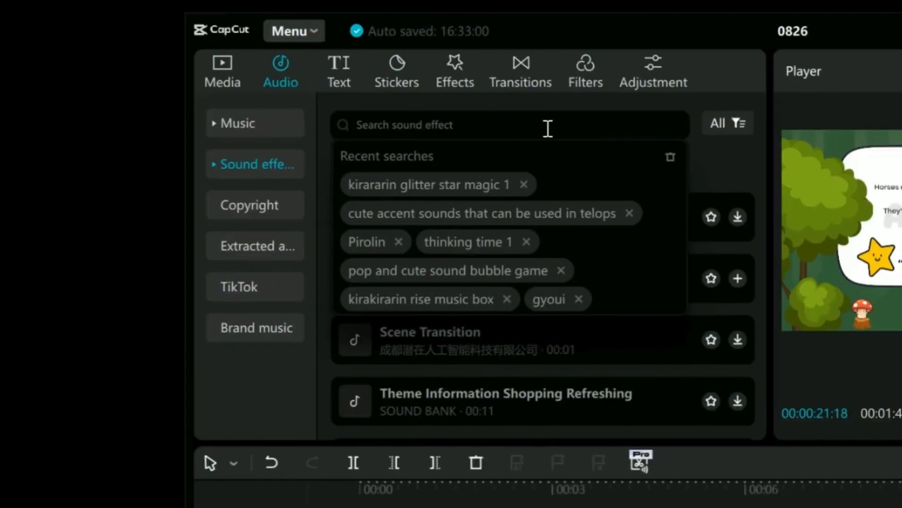
Search the sound effects for "mysterious fantasy jungle exploration" and preview the first result, Mysterious Fantasy Jungle Exploration
{"action": "type", "text": "mys"}
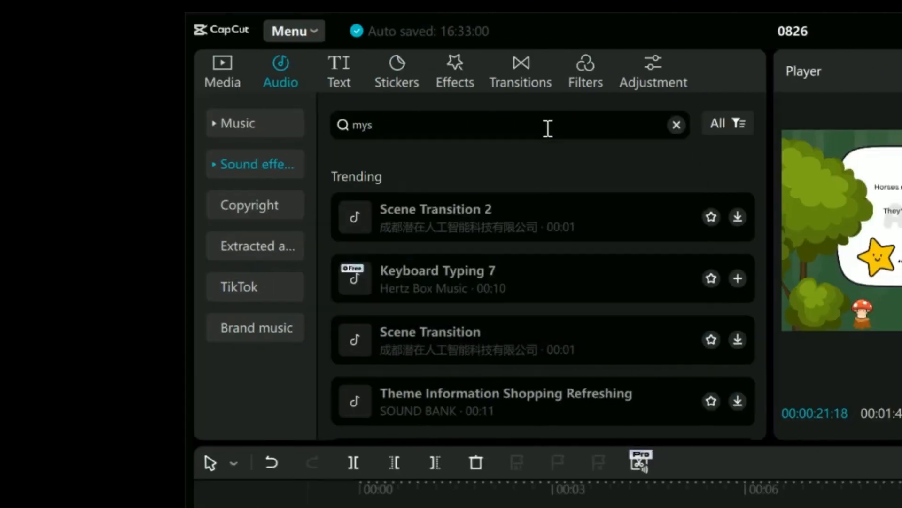
{"action": "type", "text": "terious fantasy"}
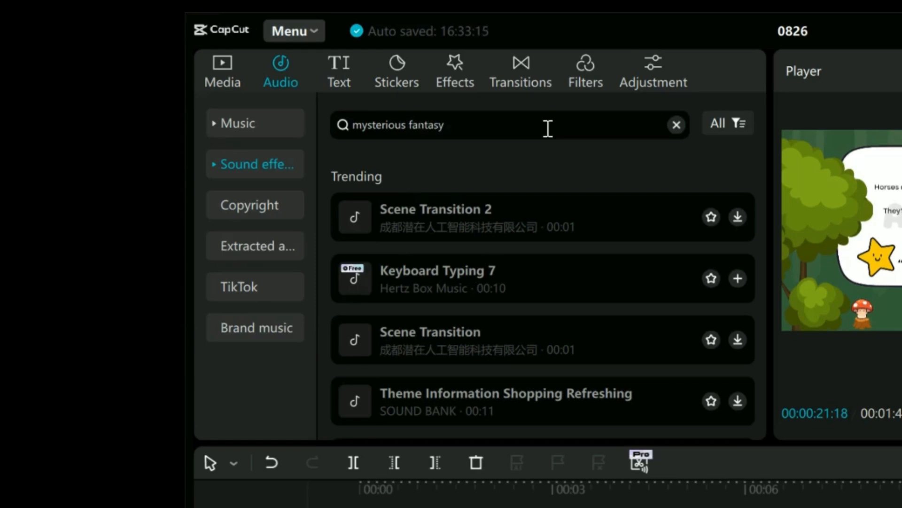
{"action": "type", "text": " jungle expl"}
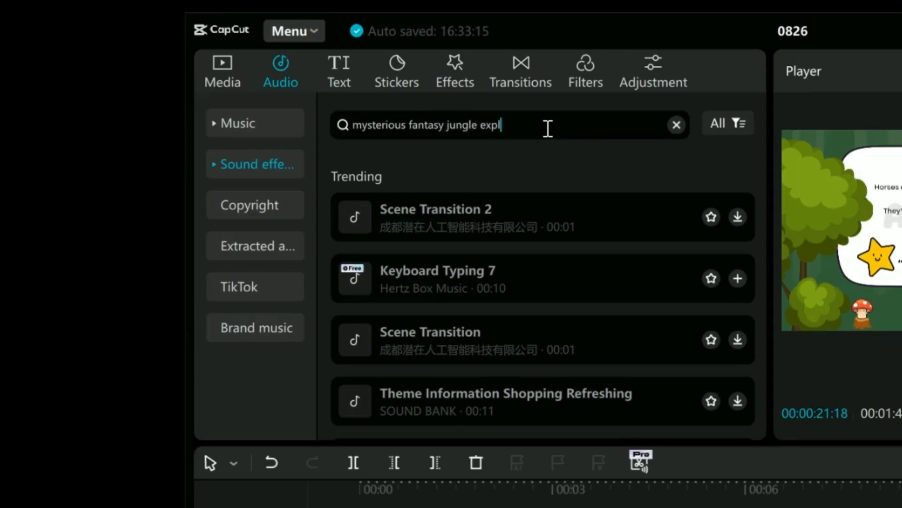
{"action": "type", "text": "oration"}
{"action": "key", "text": "Return"}
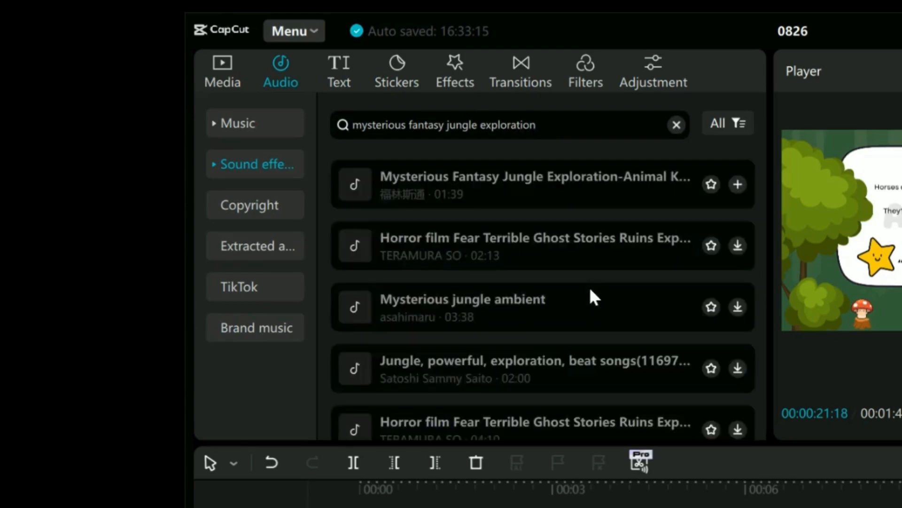
{"action": "left_click", "coordinate": [563, 197]}
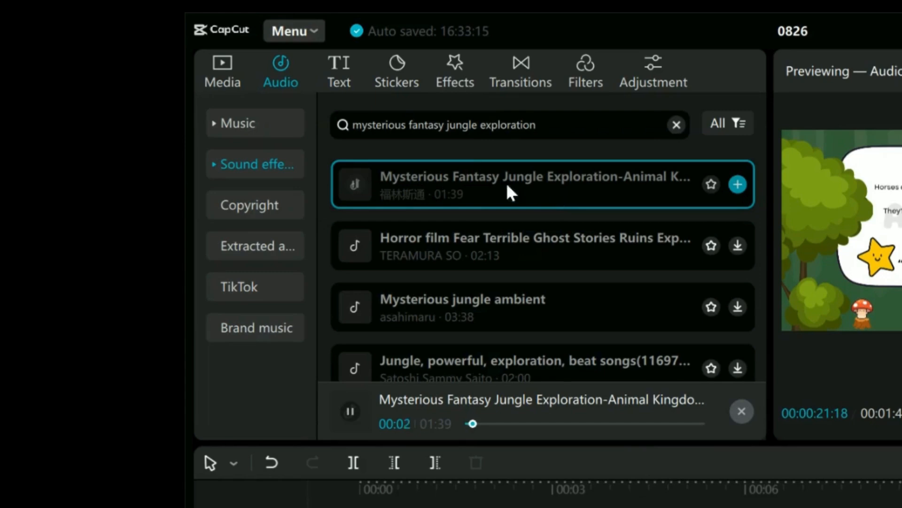